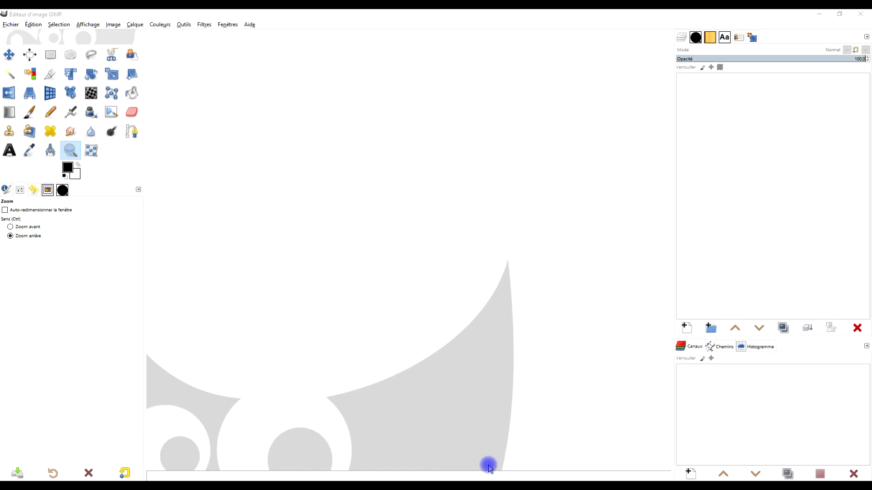
On the Pixabay photo page, choose the 1920×1280 download size for the Louvre pyramid photo
click(171, 14)
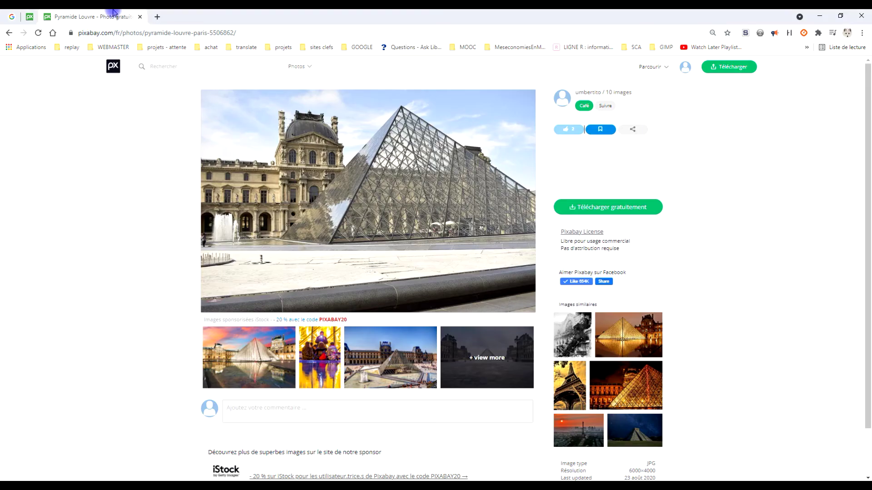
mouse_move(368, 201)
click(596, 131)
click(570, 132)
click(611, 207)
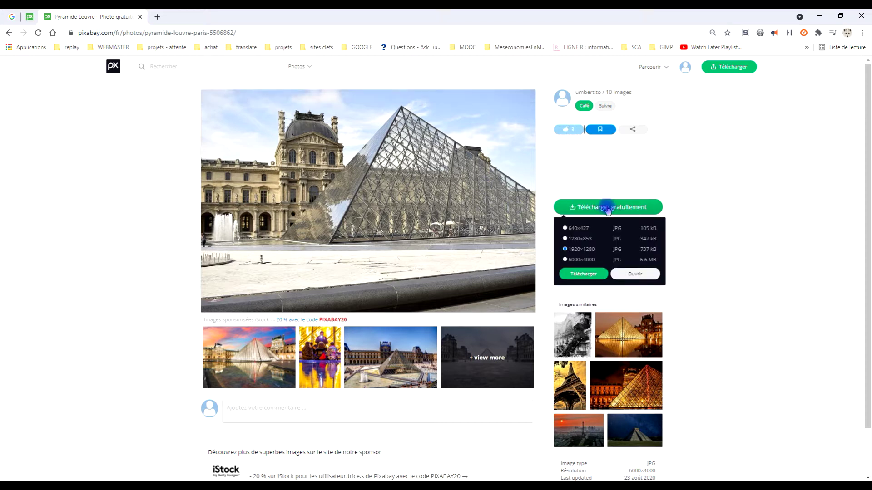
click(585, 270)
click(637, 274)
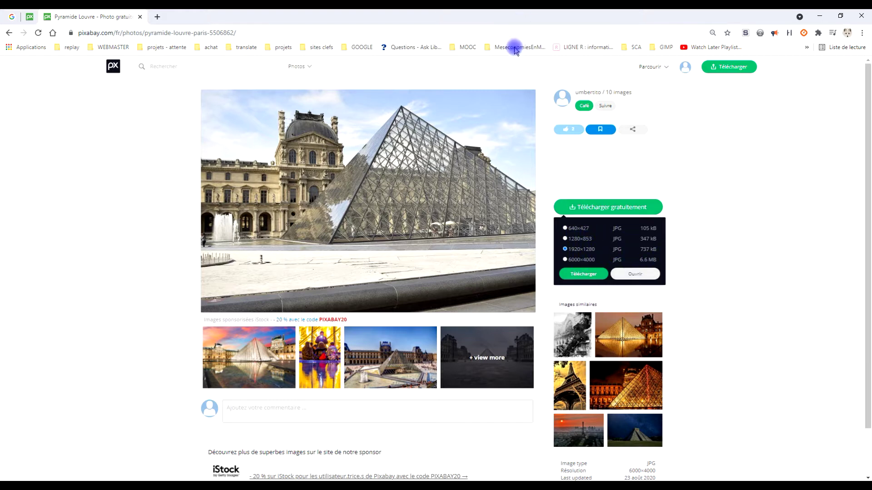
click(592, 252)
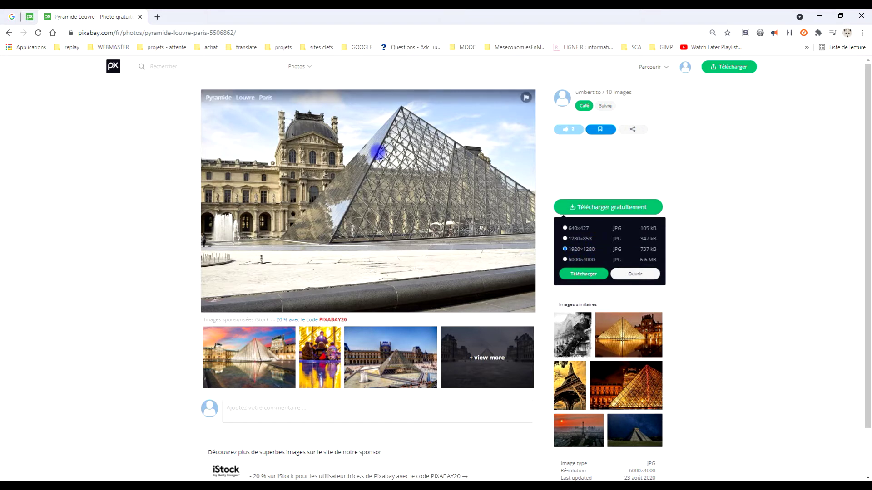
Copy the pyramid photo with Copier l'image and return to GIMP
right_click(334, 157)
click(371, 186)
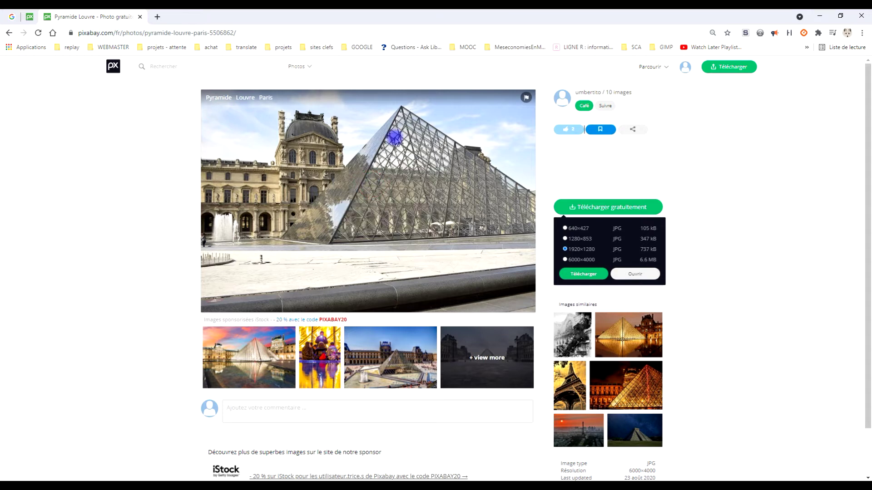
click(138, 479)
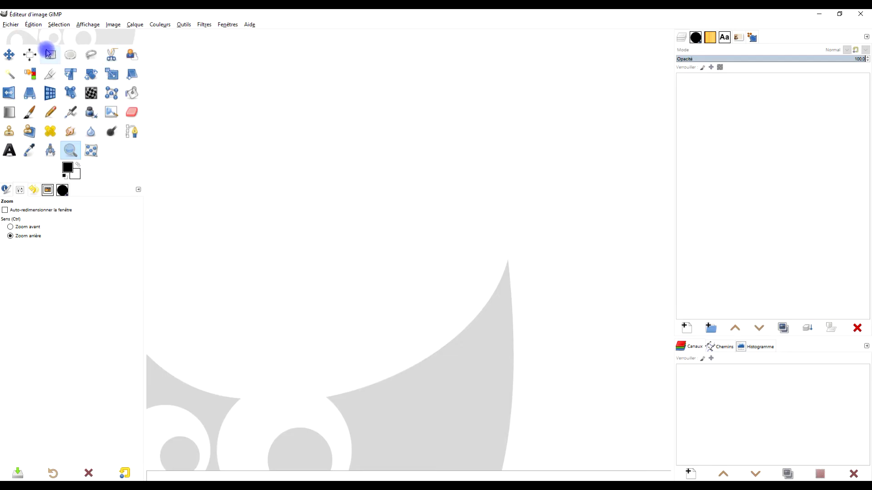
Paste the copied pyramid photo as a new 960×640 image via Coller comme > Nouvelle image
click(33, 25)
mouse_move(81, 196)
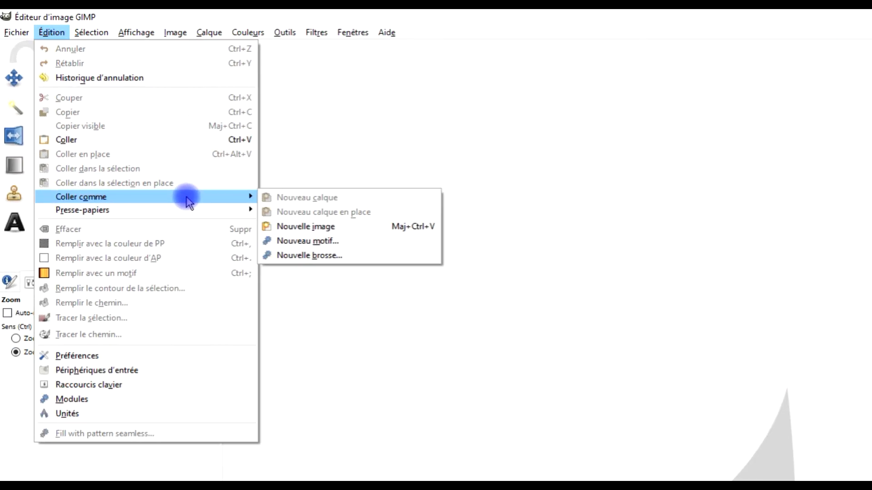
click(343, 225)
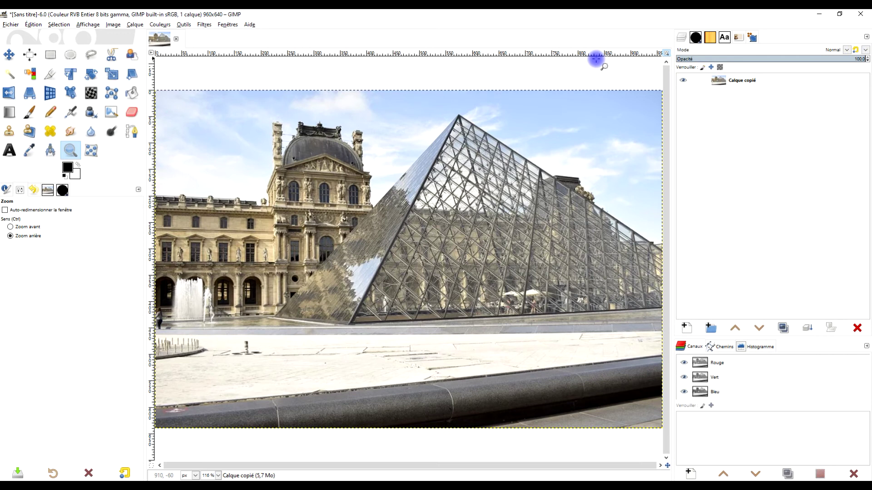
click(204, 25)
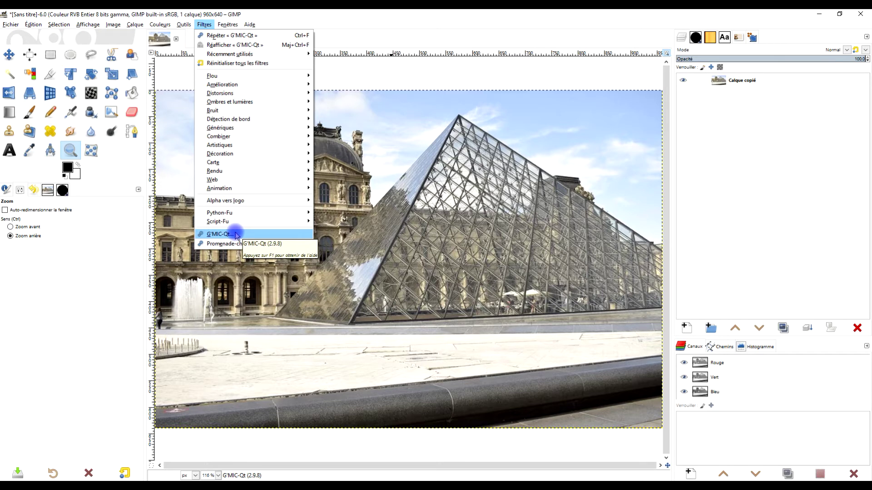
Launch G'MIC-Qt and search 'sketch' to preview Hough Sketch on the pyramid
click(236, 235)
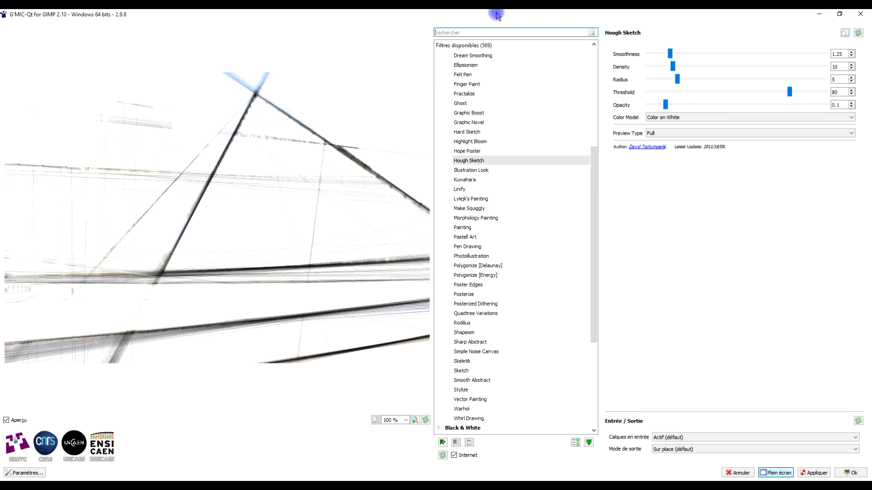
text(sske)
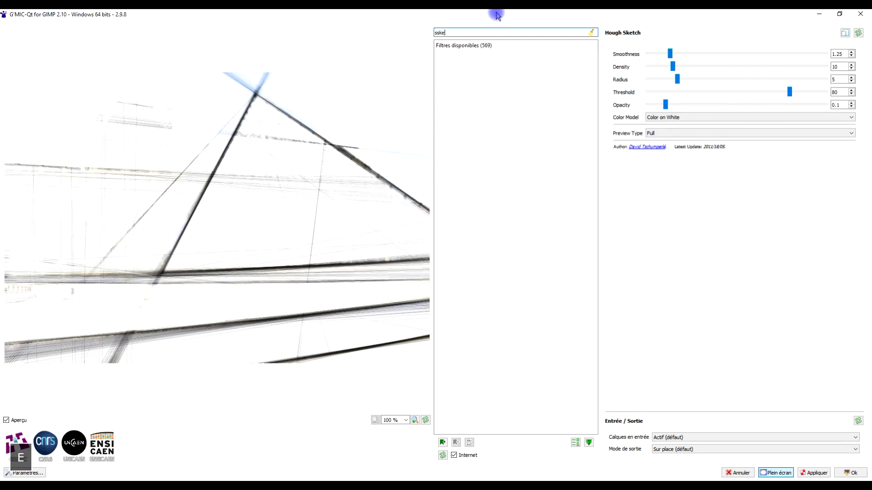
key(BackSpace)
key(BackSpace)
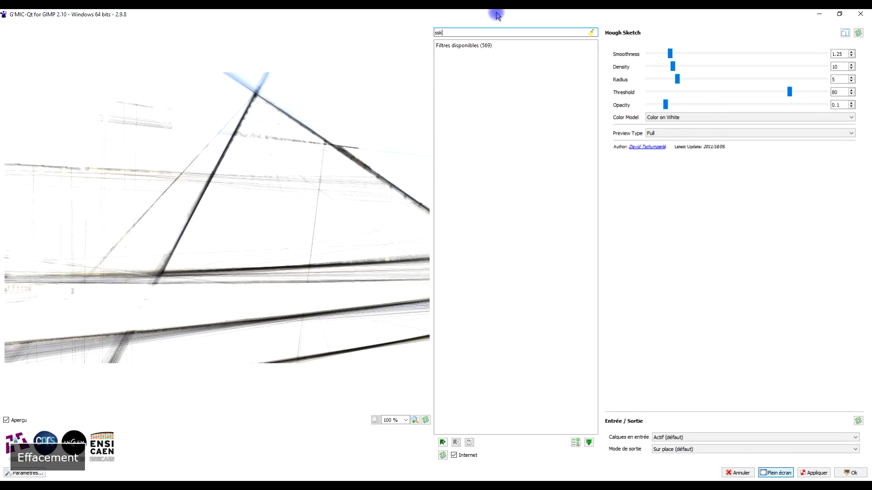
key(BackSpace)
key(BackSpace)
text(ke)
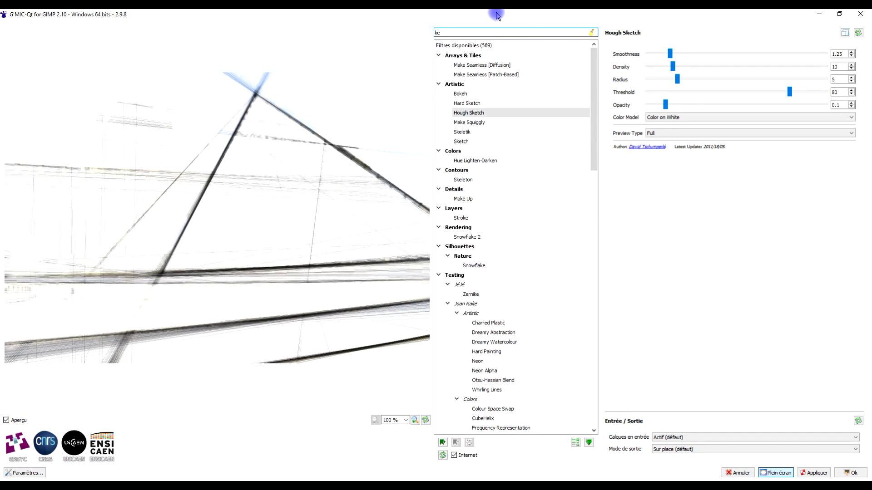
key(BackSpace)
key(BackSpace)
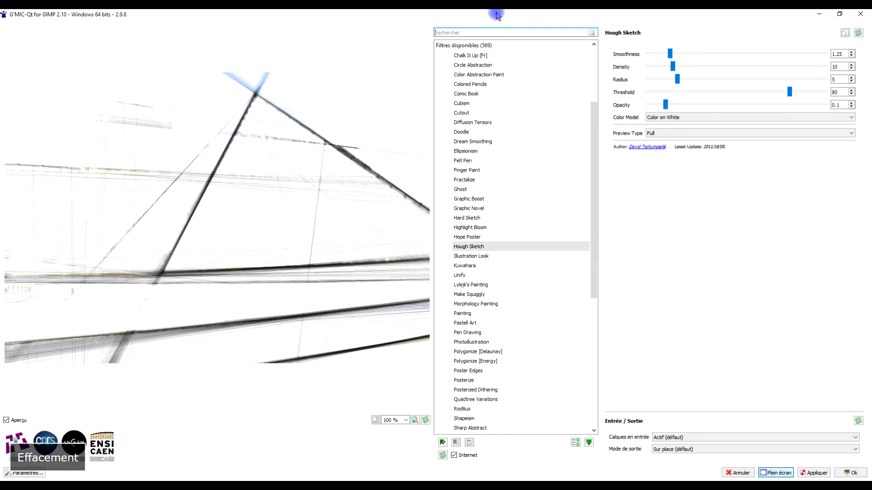
text(sketch)
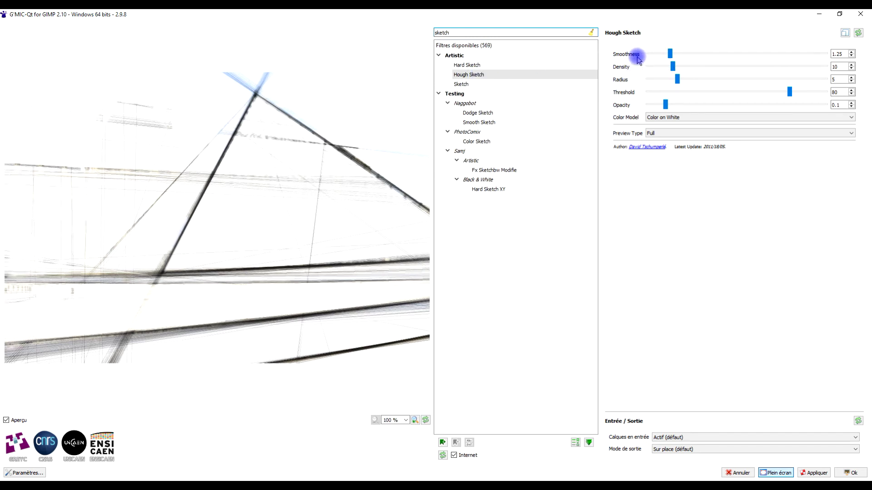
Refresh the Hough Sketch preview and raise line Density to about 22.82
click(858, 32)
drag(673, 68, 682, 66)
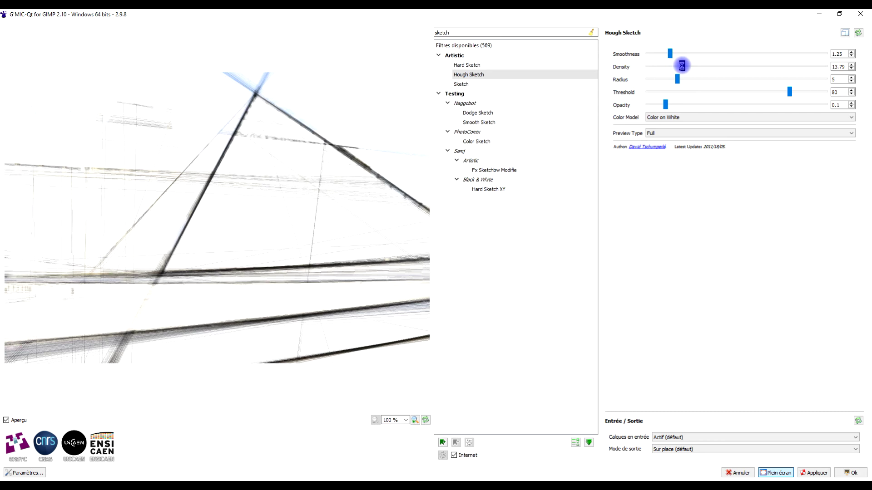
drag(682, 66, 705, 63)
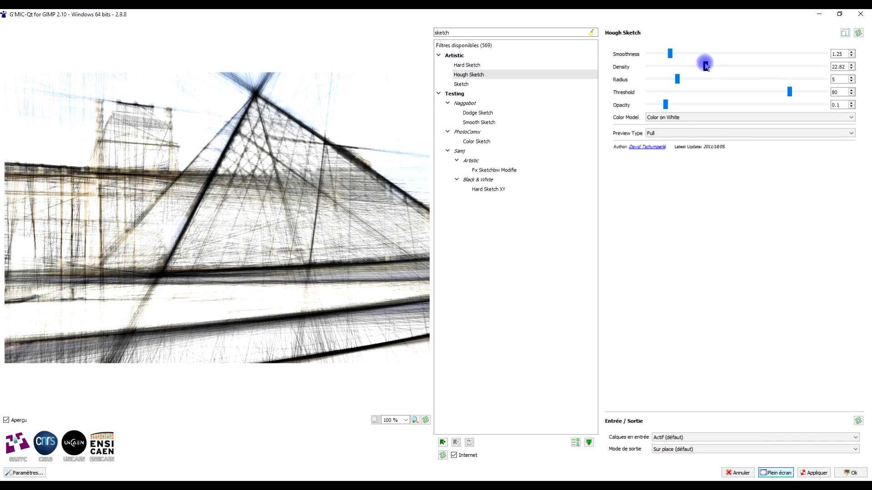
Settle Smoothness at about 1.28 and lower Opacity to 0.074
drag(670, 53, 661, 54)
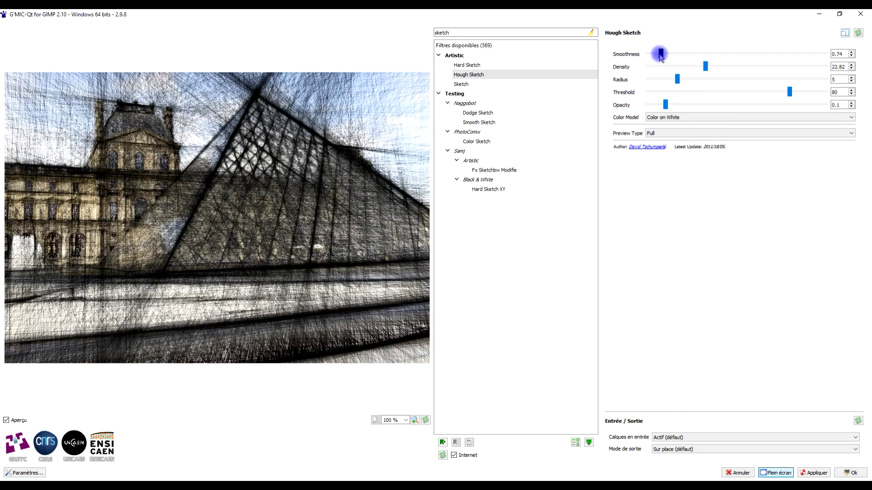
drag(659, 54, 670, 54)
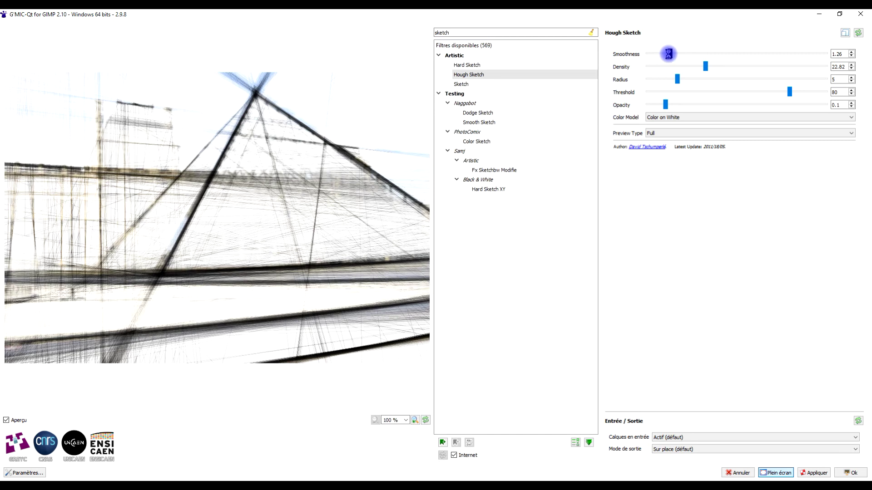
drag(668, 54, 666, 54)
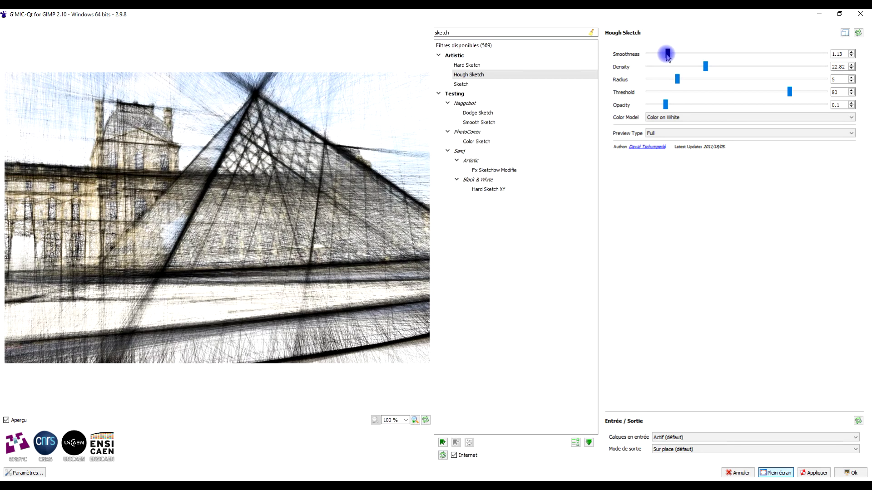
drag(666, 53, 677, 53)
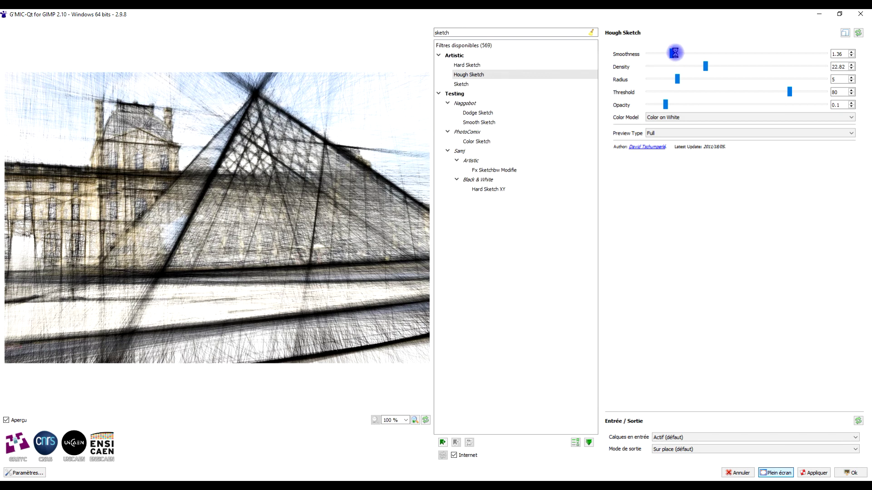
drag(672, 55, 671, 54)
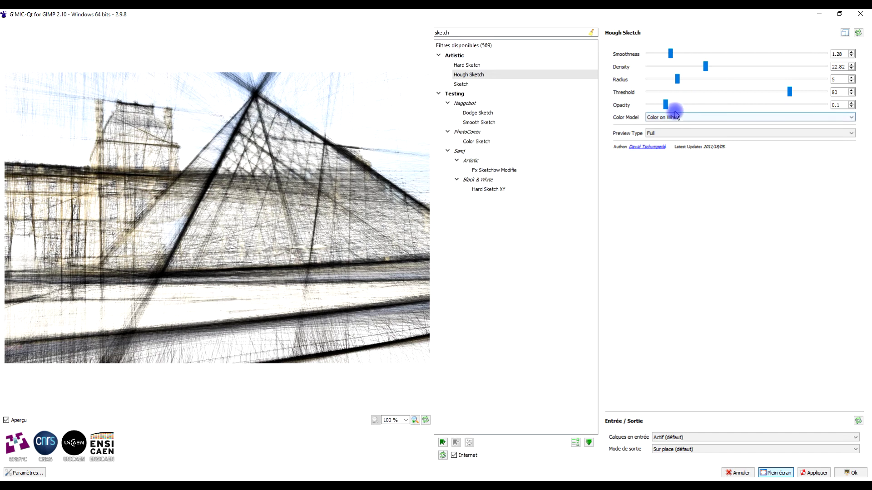
mouse_move(665, 104)
mouse_down()
mouse_move(681, 104)
mouse_move(662, 103)
mouse_up()
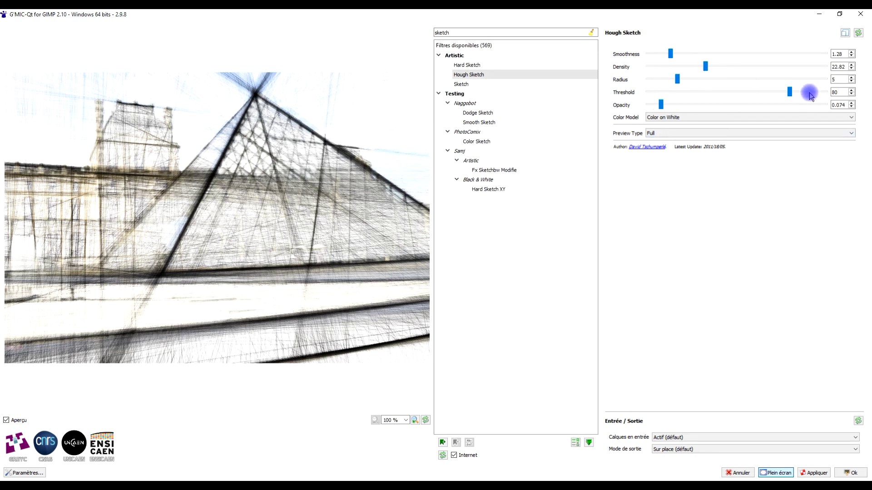
Preview the Black on White and White on Black colour models, then return to Color on White
click(709, 116)
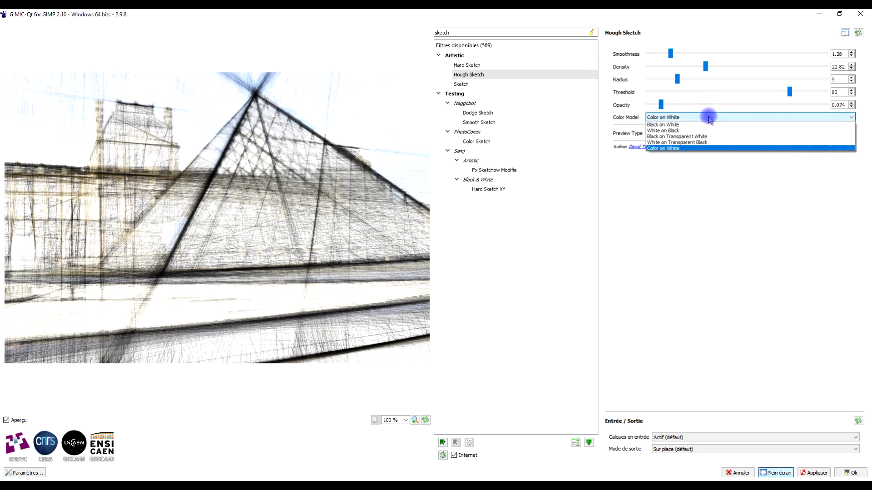
click(679, 125)
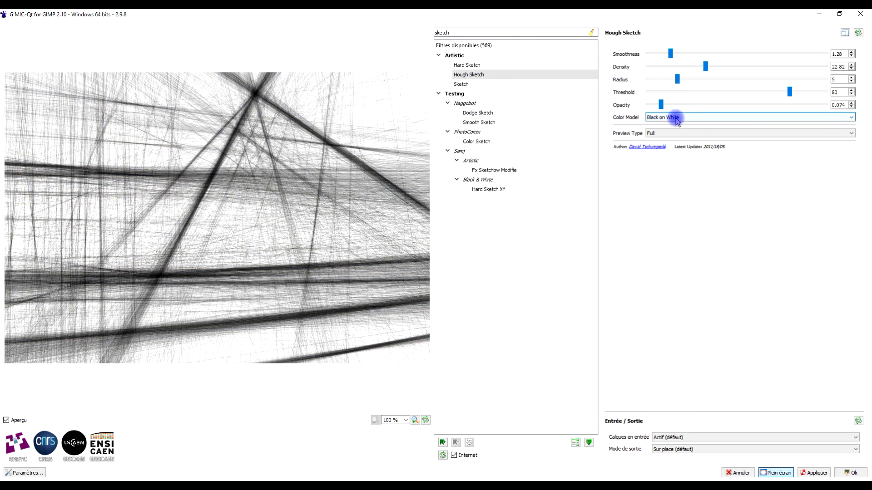
click(673, 120)
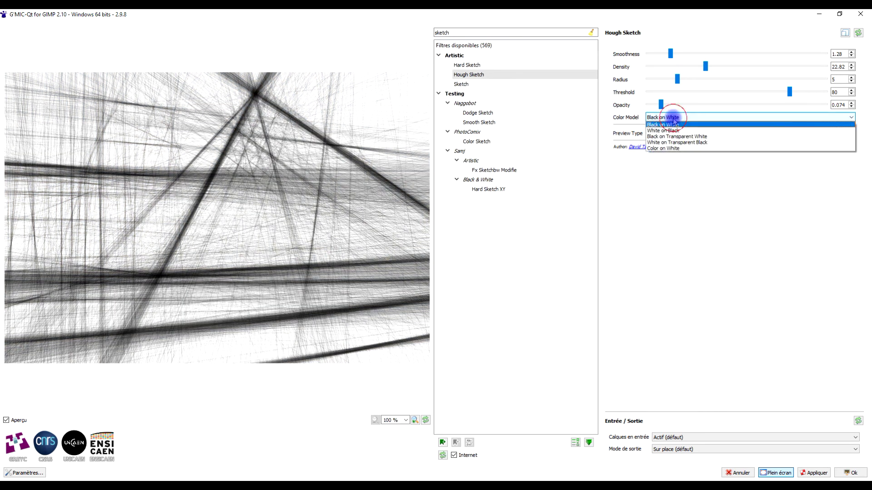
click(675, 131)
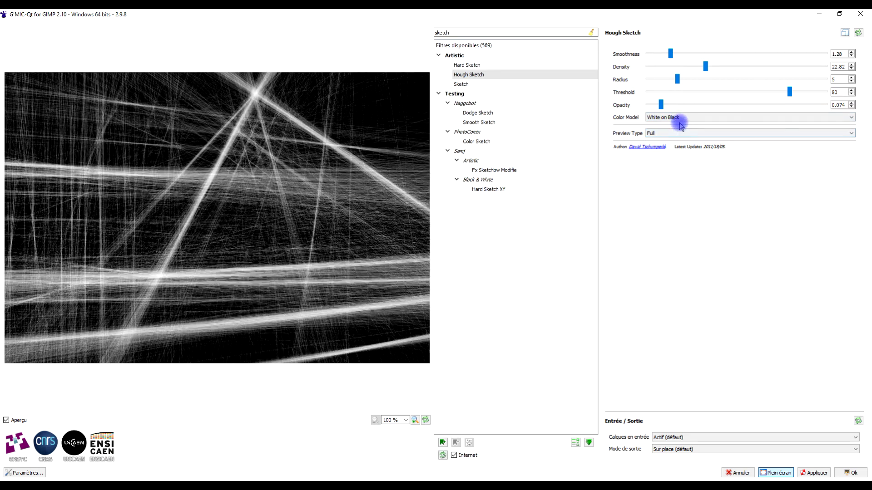
click(671, 117)
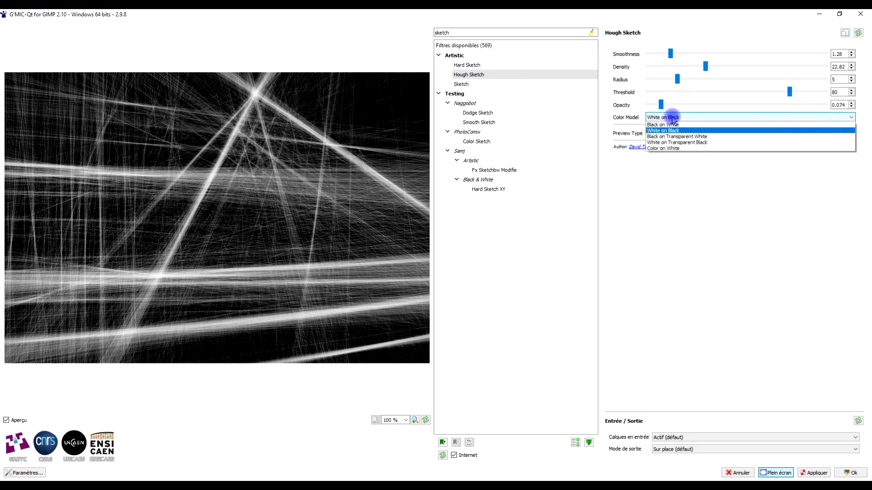
click(673, 149)
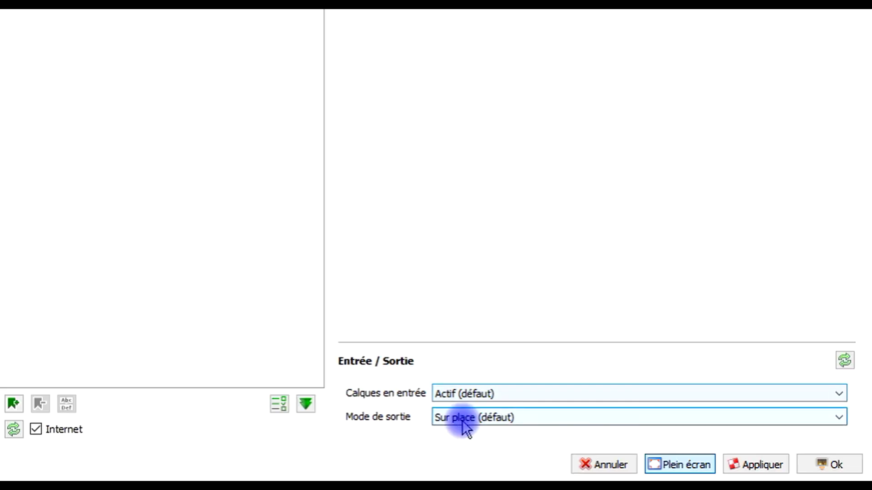
Set output mode to Nouveau(x) calque(s) and apply the Hough Sketch filter
click(464, 418)
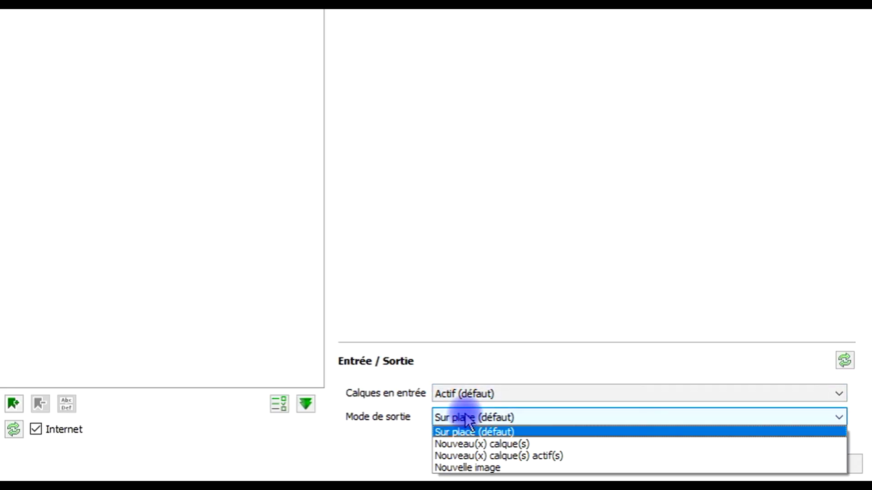
click(469, 445)
click(753, 465)
click(826, 467)
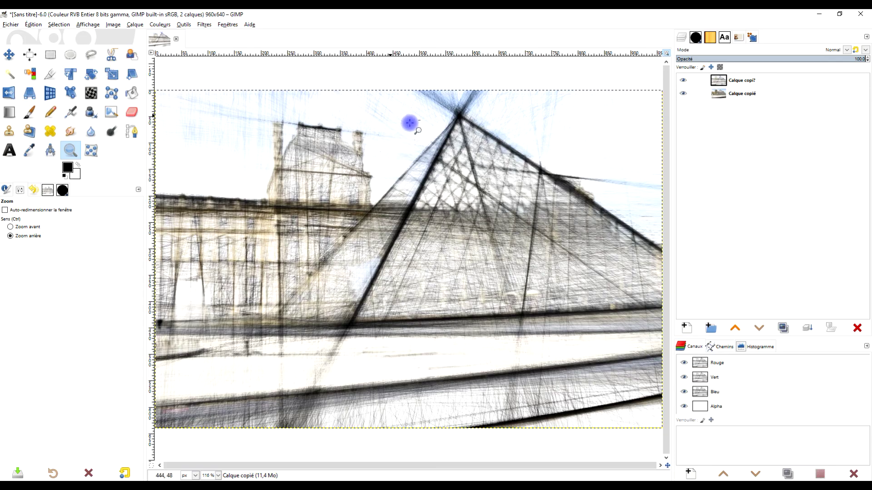
Rename the top sketch layer to 'hough sketch'
double_click(740, 80)
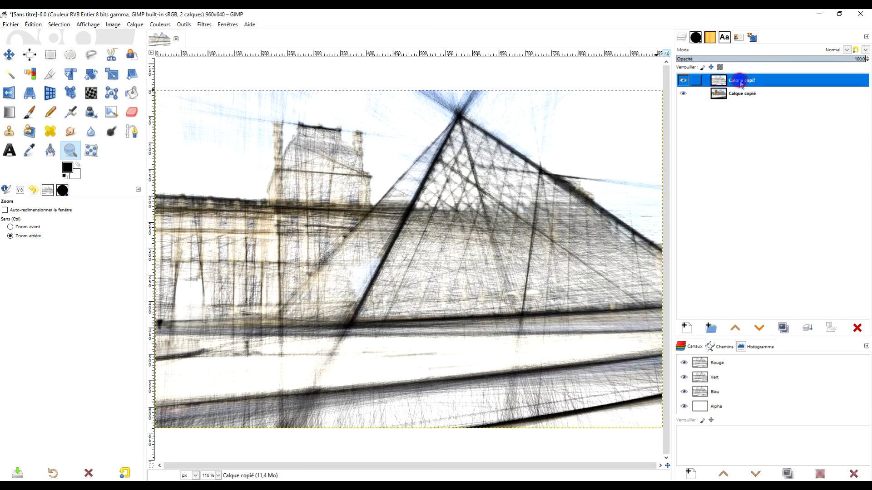
text(hough sketch)
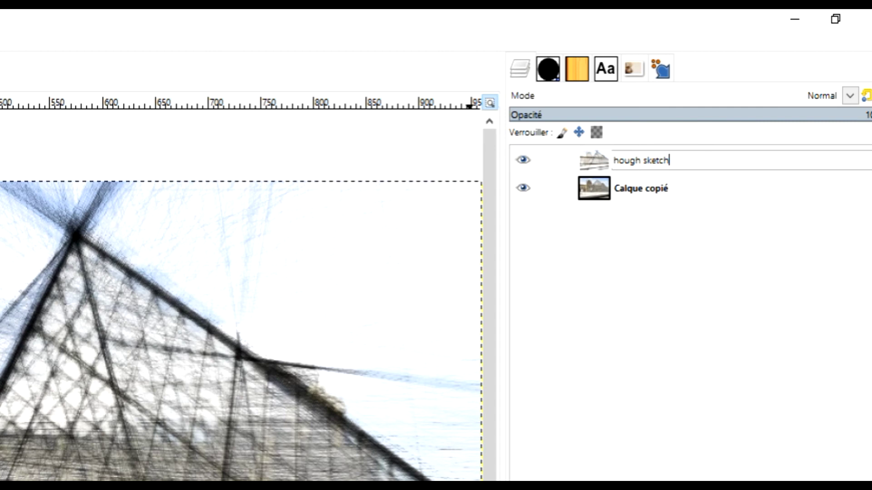
key(Return)
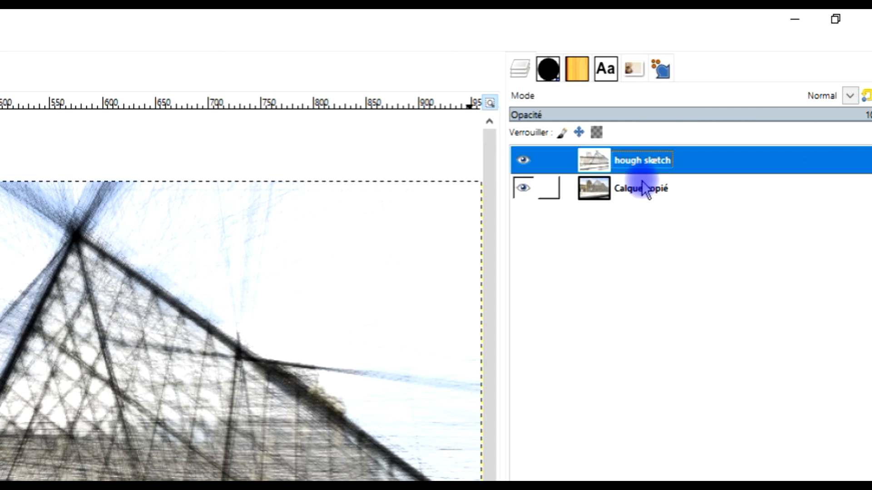
Rename the original pyramid layer to 'photo'
double_click(645, 188)
text(photo)
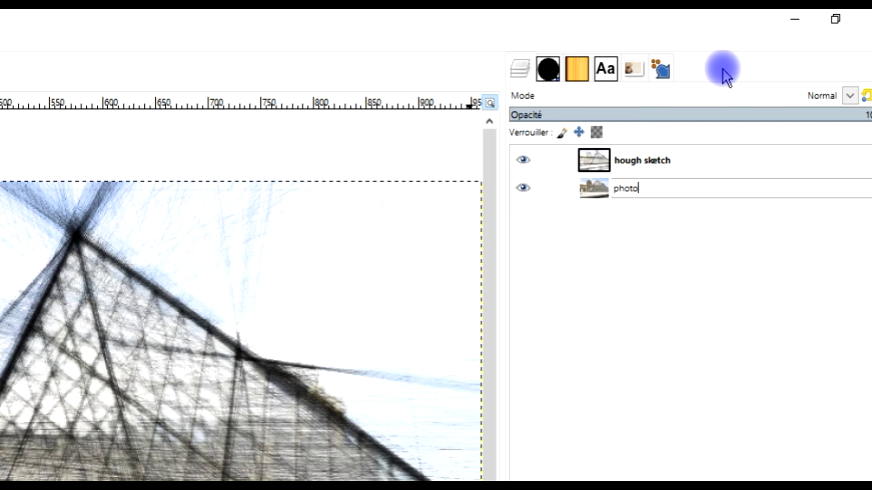
key(Return)
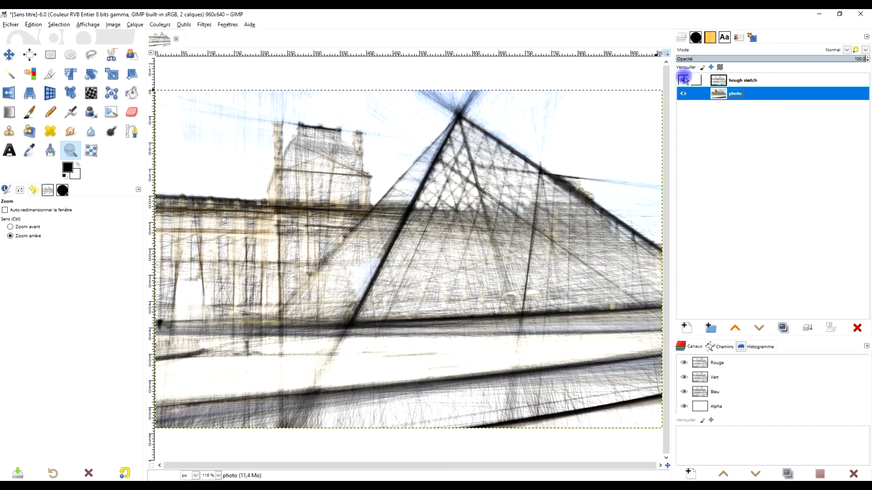
click(683, 80)
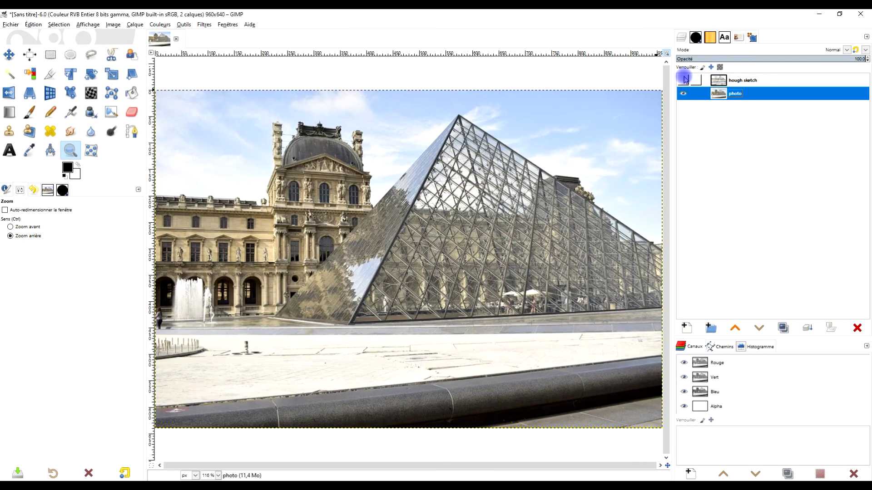
click(683, 80)
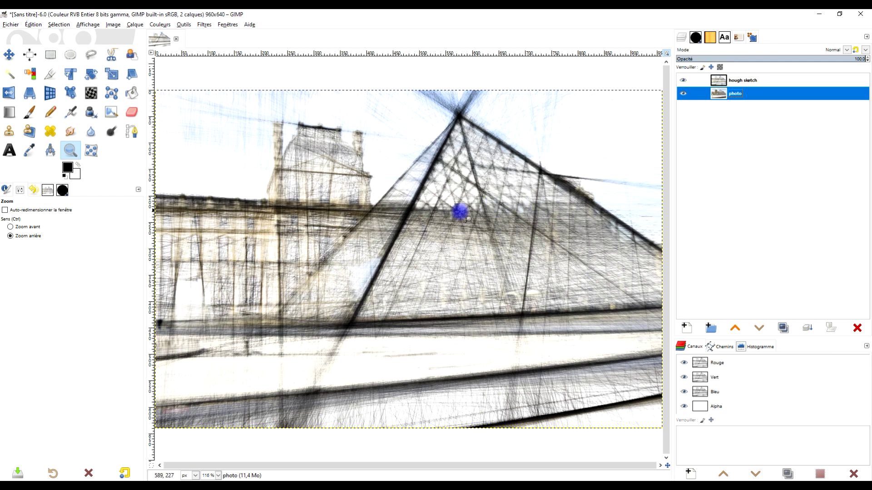
drag(459, 209, 444, 184)
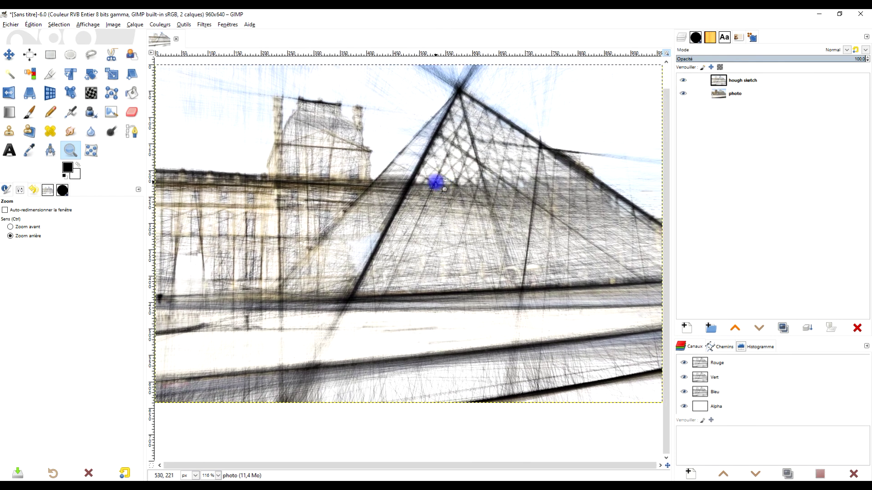
double_click(409, 181)
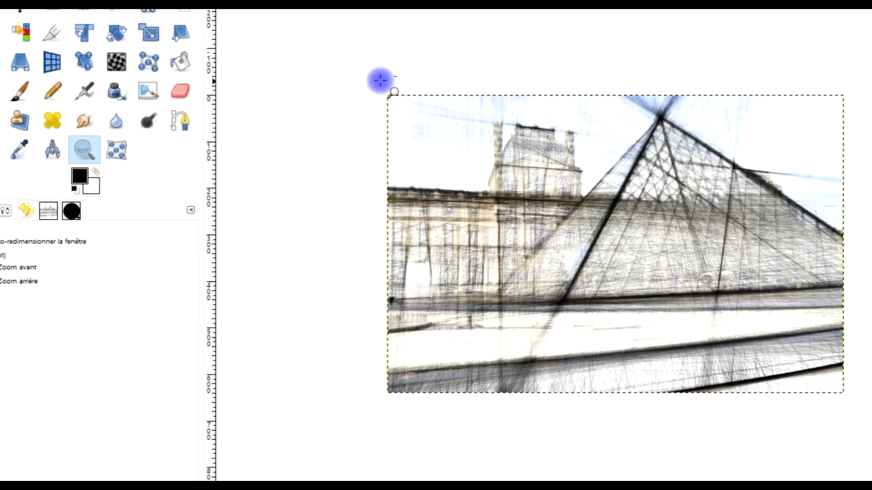
drag(259, 107, 586, 343)
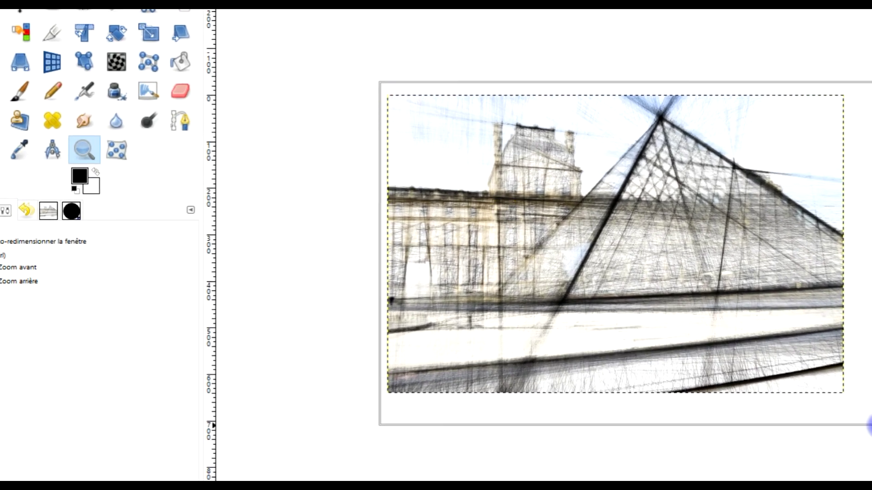
drag(870, 454, 868, 417)
click(18, 267)
drag(475, 104, 782, 308)
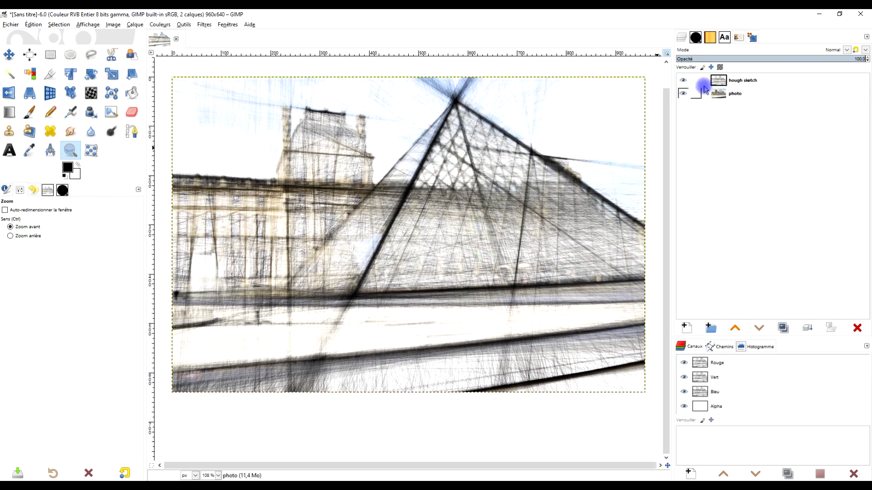
click(726, 81)
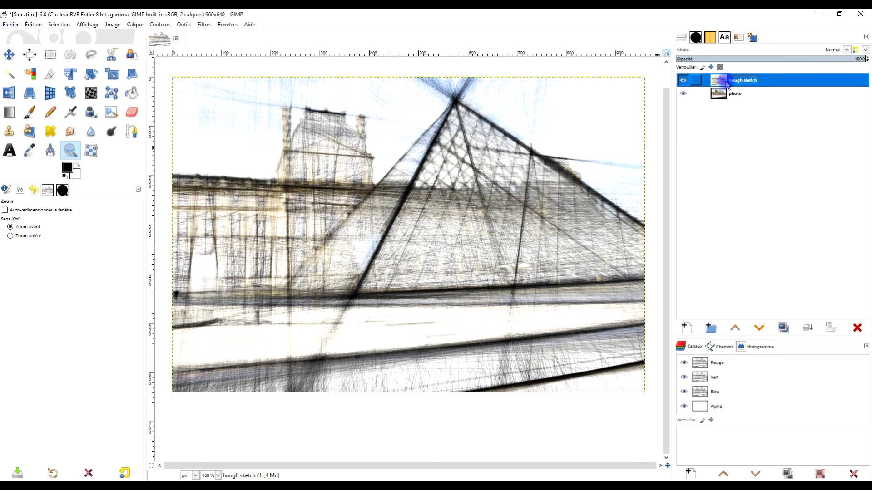